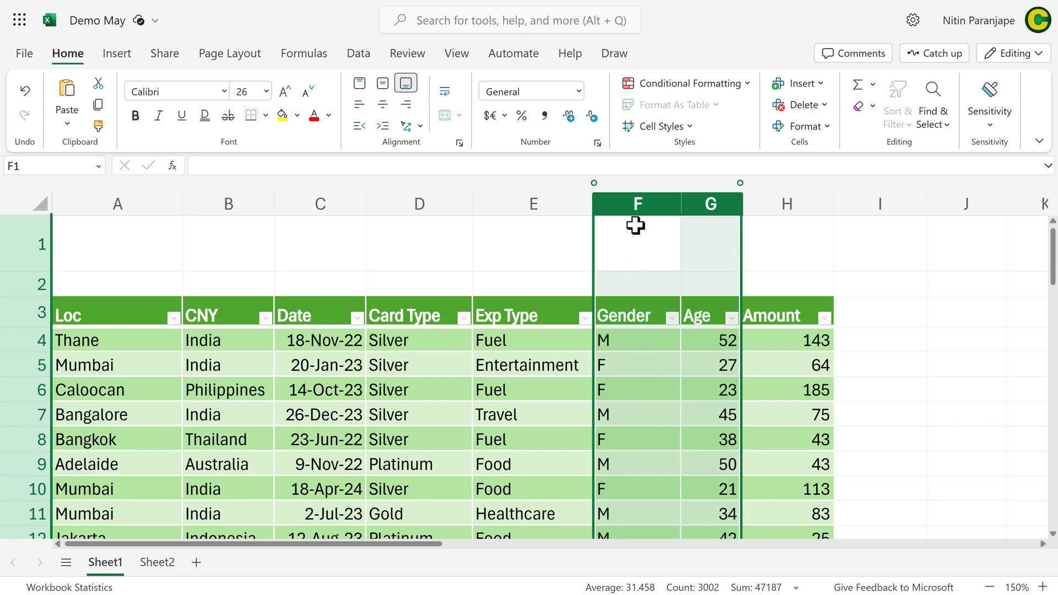
- Move the Gender and Age columns between the Date and Card Type columns, inserting them without overwriting data
drag(635, 204, 709, 196)
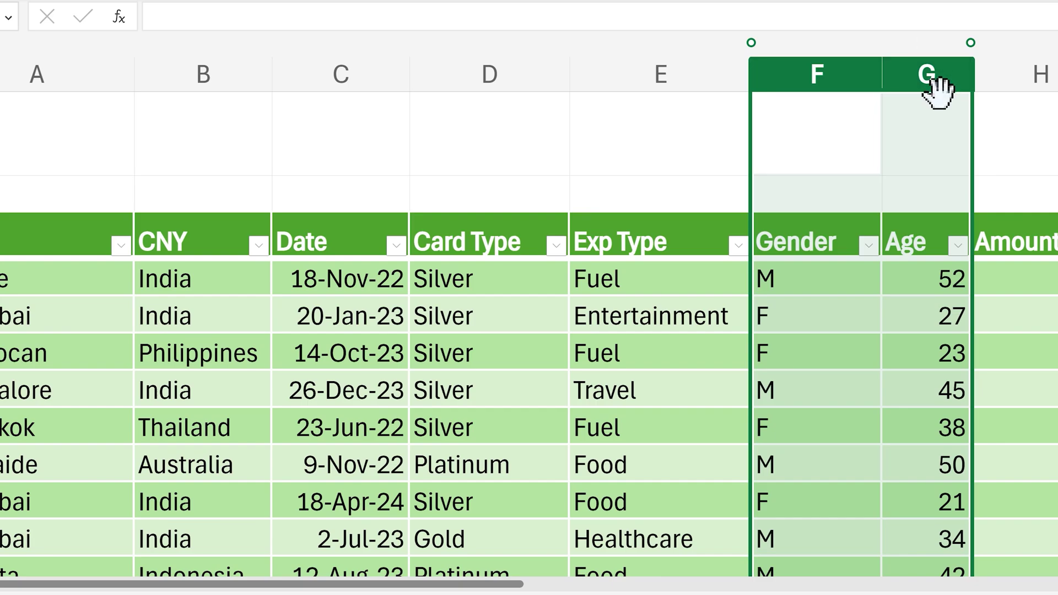
mouse_move(931, 83)
mouse_down()
mouse_move(421, 129)
mouse_move(1032, 147)
mouse_move(390, 189)
mouse_move(716, 170)
mouse_move(517, 203)
mouse_up()
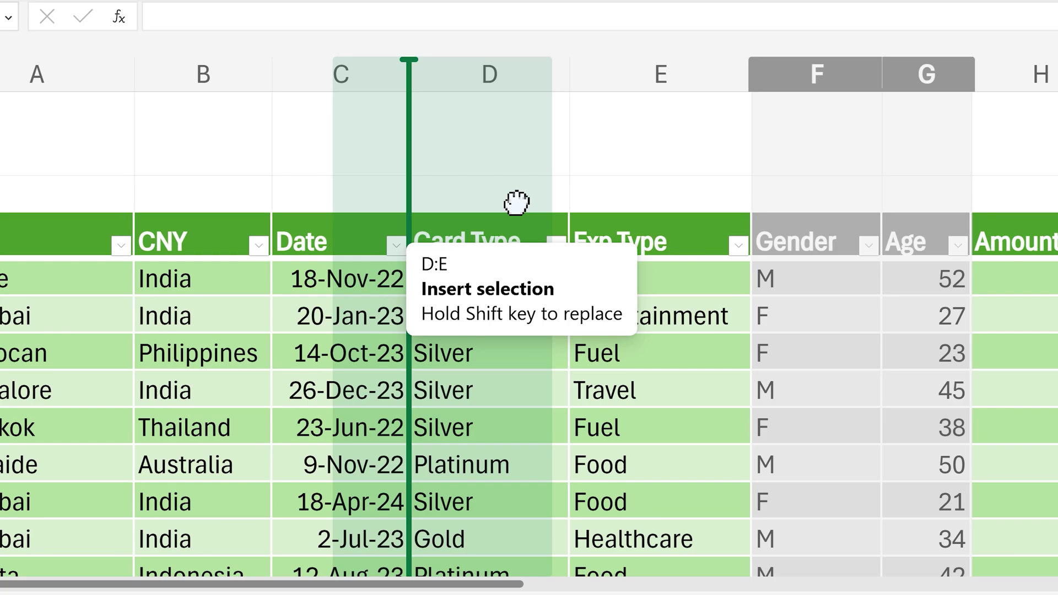
drag(517, 203, 517, 203)
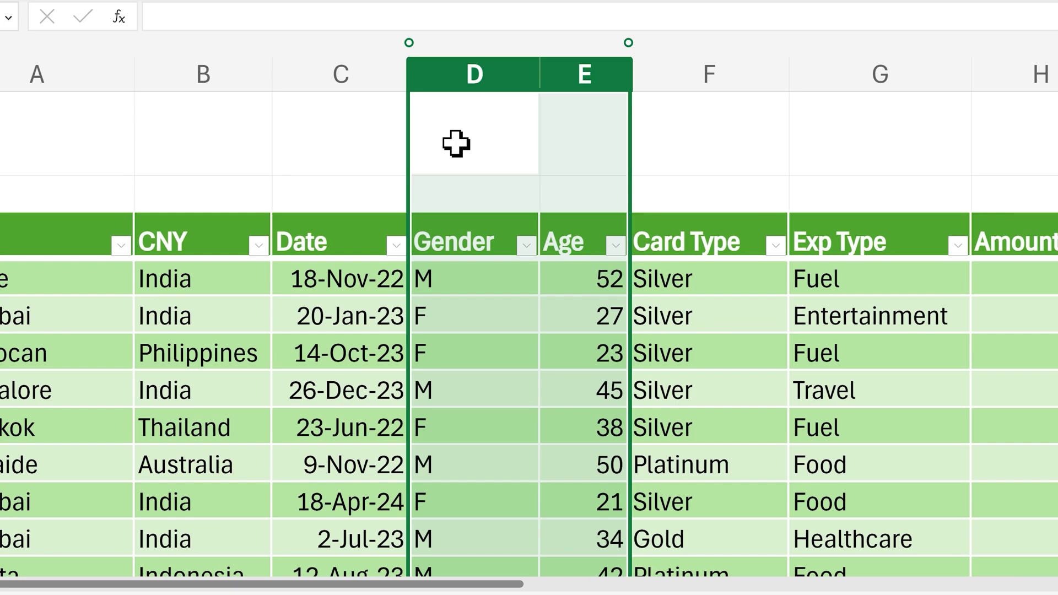
- Move the Gender and Age columns onto the Card Type and Exp Type columns, replacing the existing data
click(494, 76)
drag(494, 76, 557, 73)
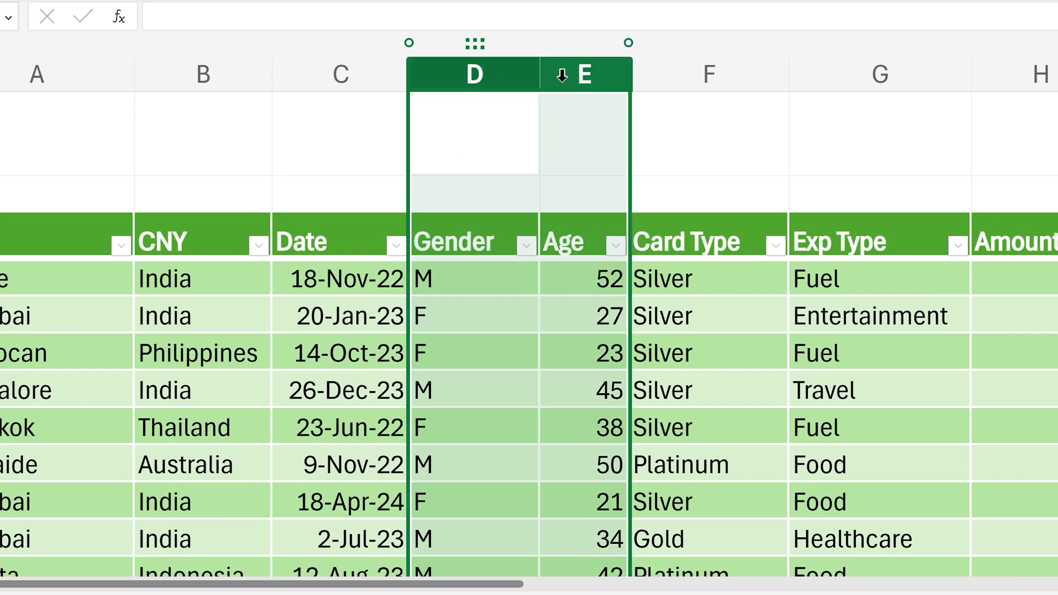
mouse_move(568, 84)
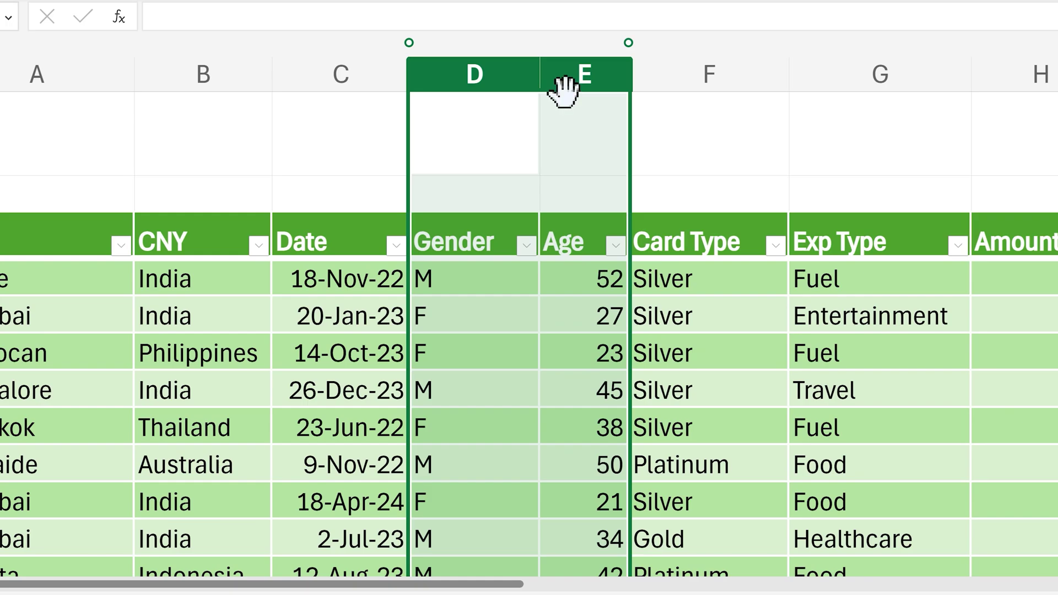
mouse_move(563, 90)
mouse_down()
mouse_move(586, 104)
mouse_move(739, 106)
mouse_move(943, 89)
mouse_move(860, 94)
mouse_up()
key(shift)
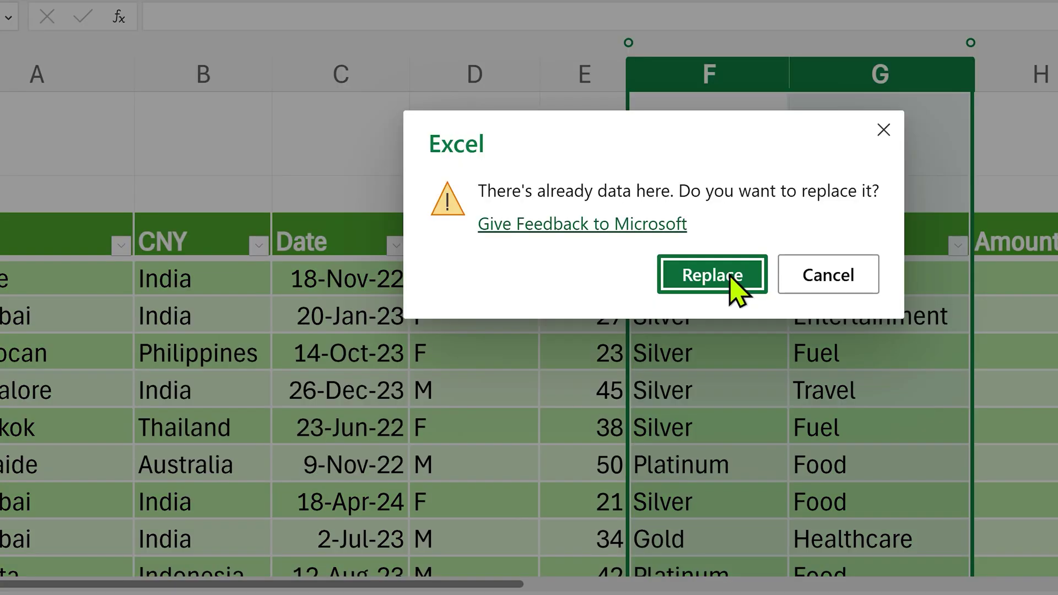
click(730, 278)
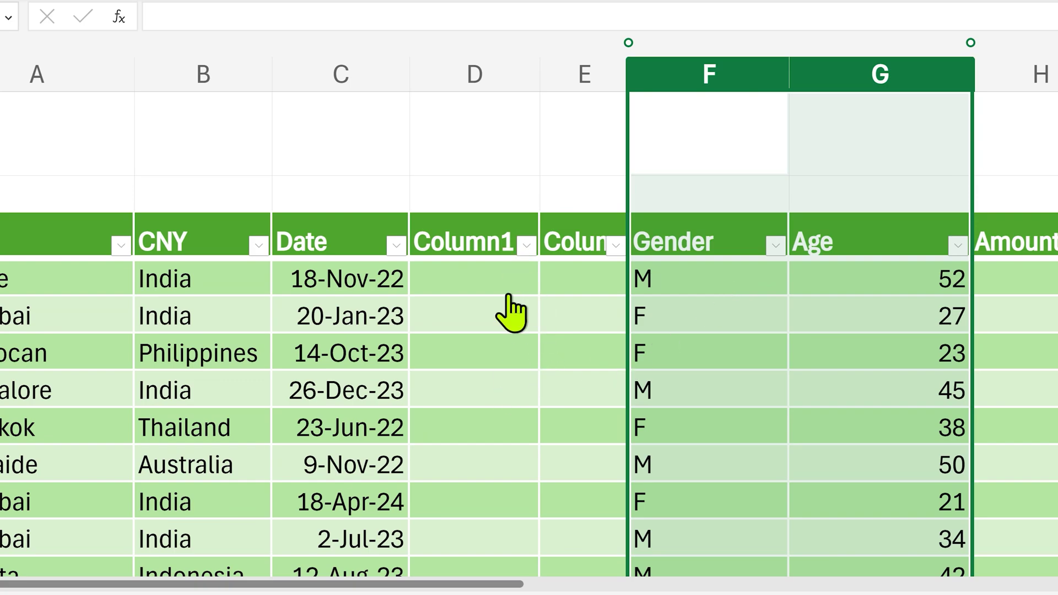
click(496, 354)
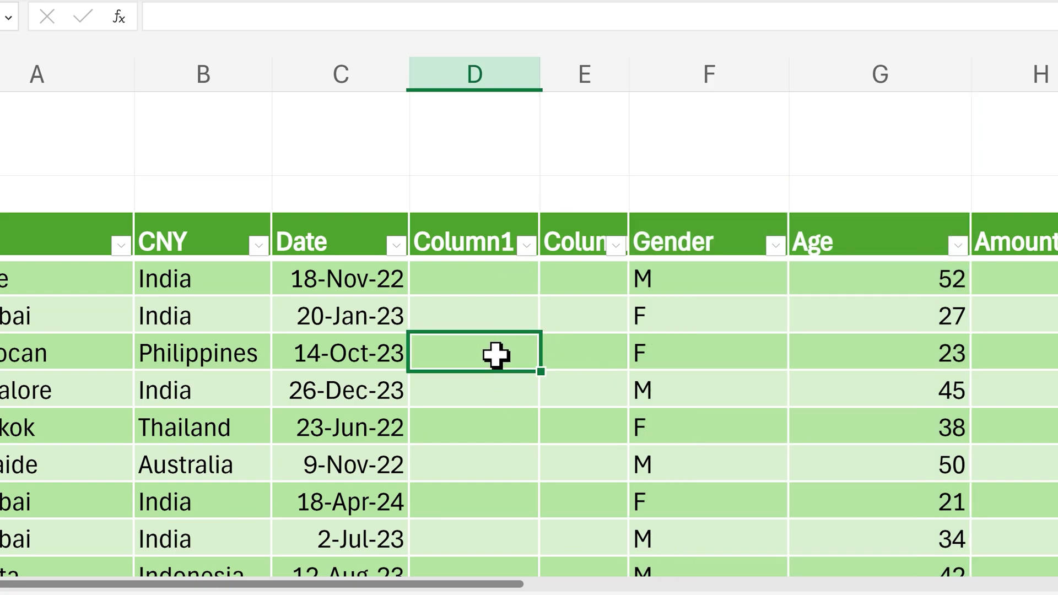
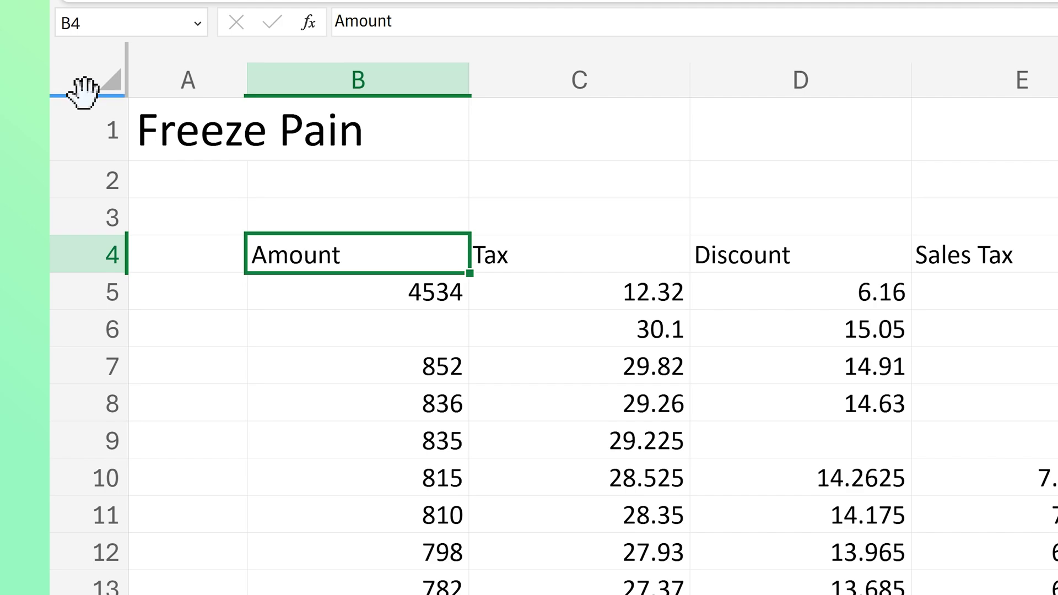
- Freeze the rows through row 4 and the columns through column C on the Freeze Pain sheet
drag(83, 93, 94, 275)
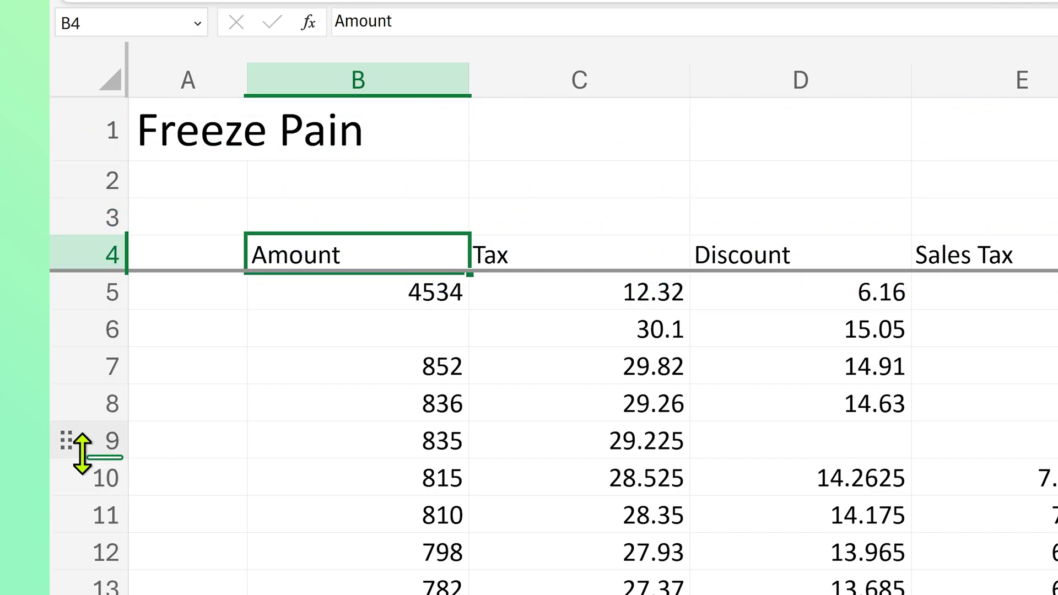
scroll(683, 393, down, 5)
scroll(684, 393, up, 5)
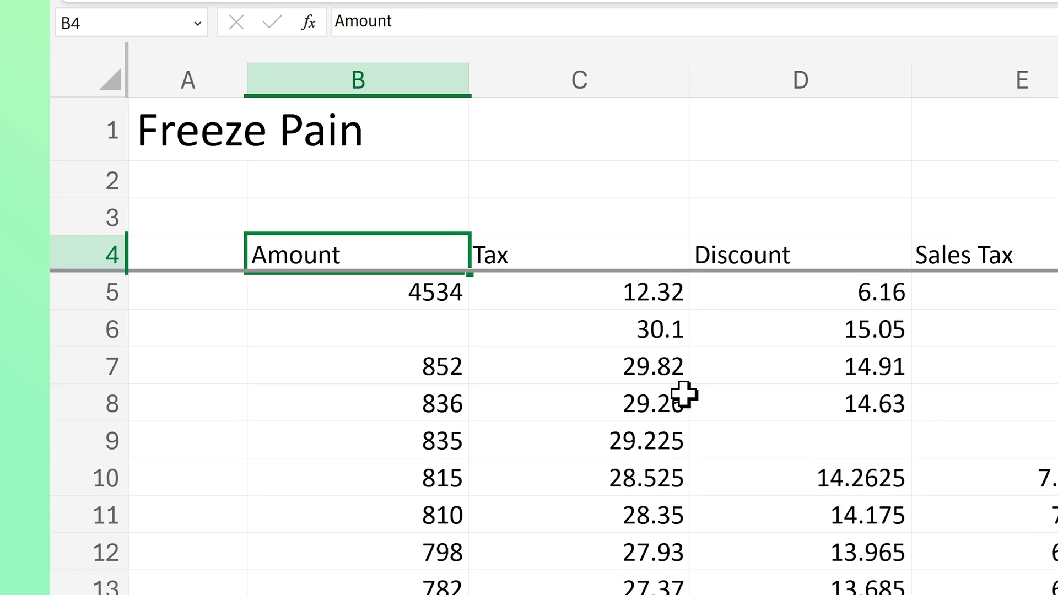
mouse_move(131, 67)
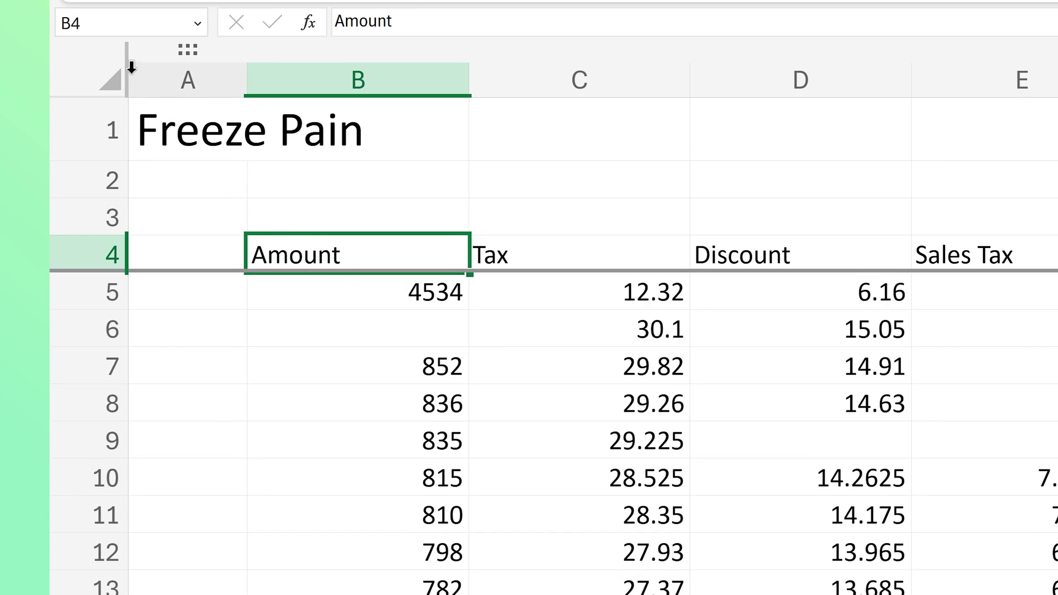
drag(120, 66, 681, 139)
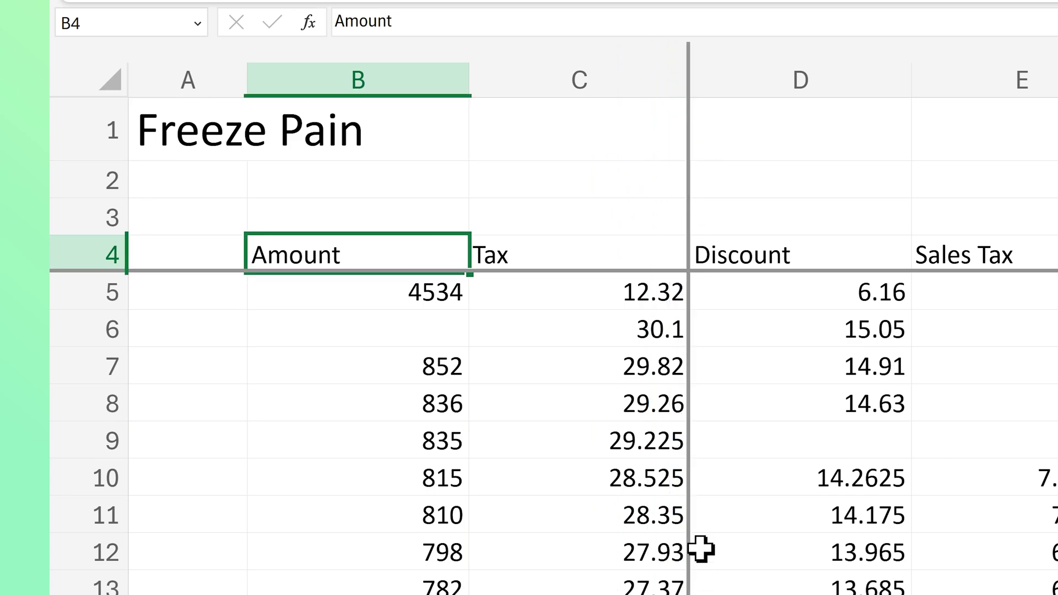
- Remove the frozen columns and rows from the Freeze Pain sheet
drag(685, 532, 59, 544)
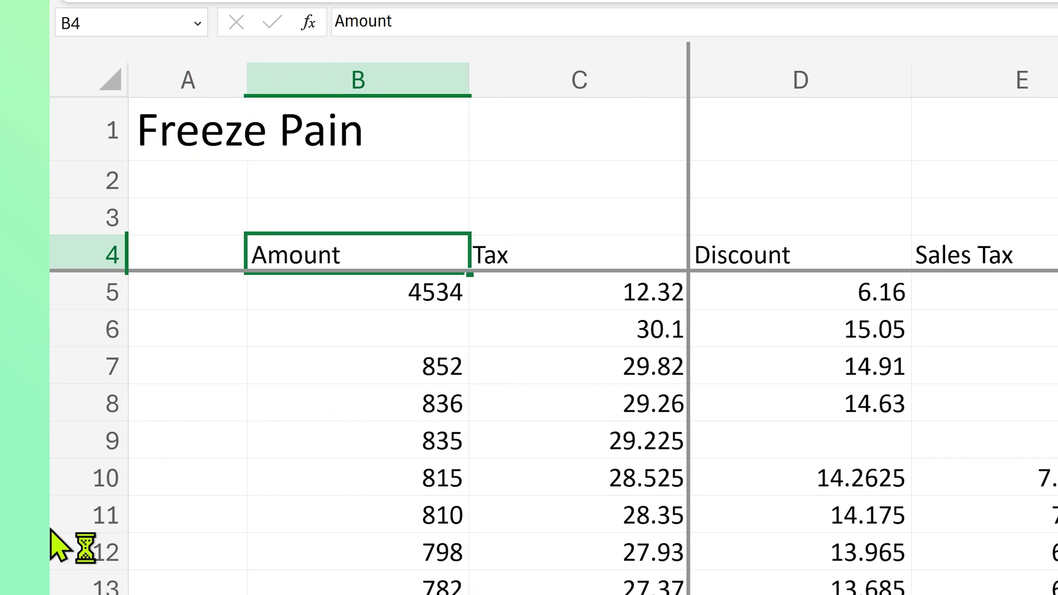
drag(177, 267, 219, 24)
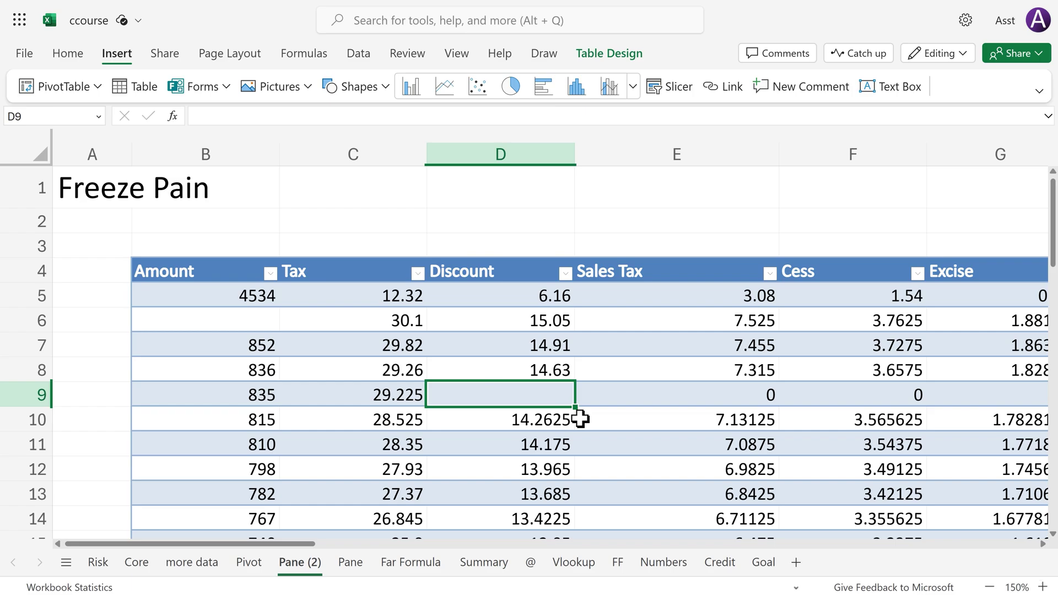
- Examine the column headings of the scrolled table on the Pane (2) sheet with cells outside and inside the table selected
scroll(580, 419, down, 2)
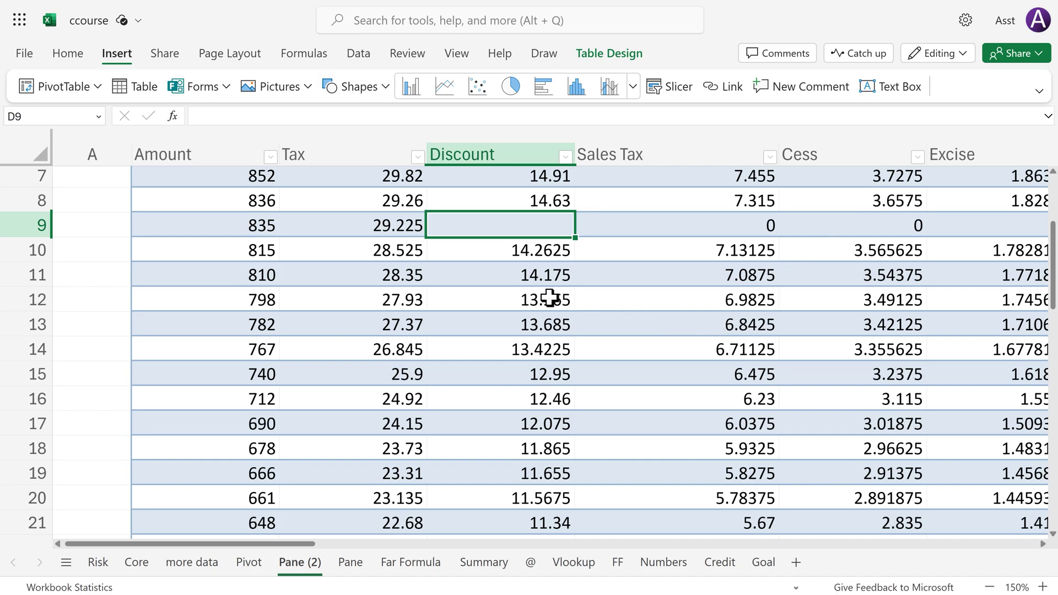
click(62, 343)
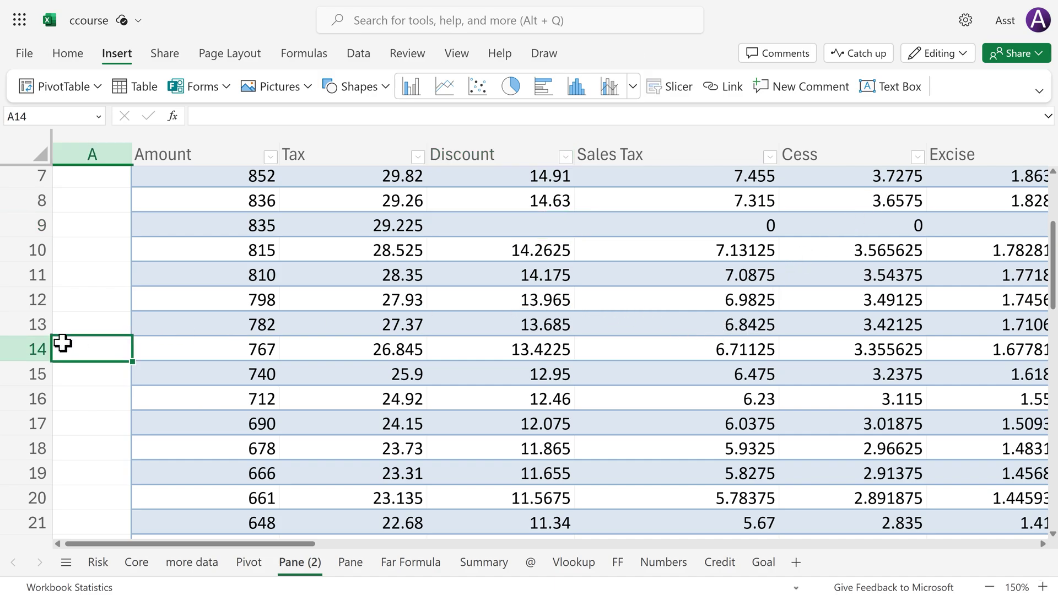
click(593, 324)
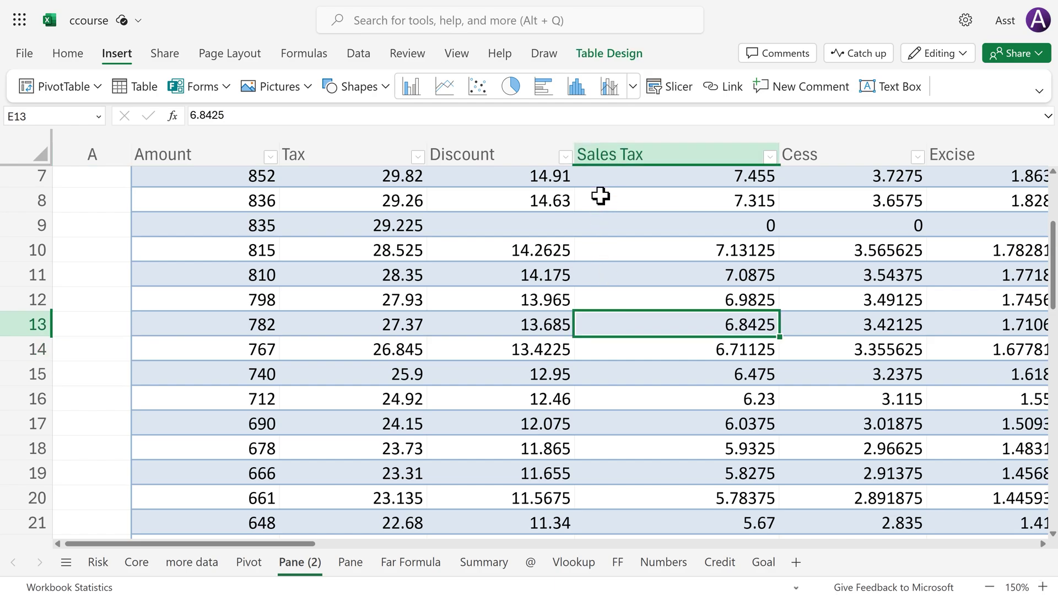
click(106, 361)
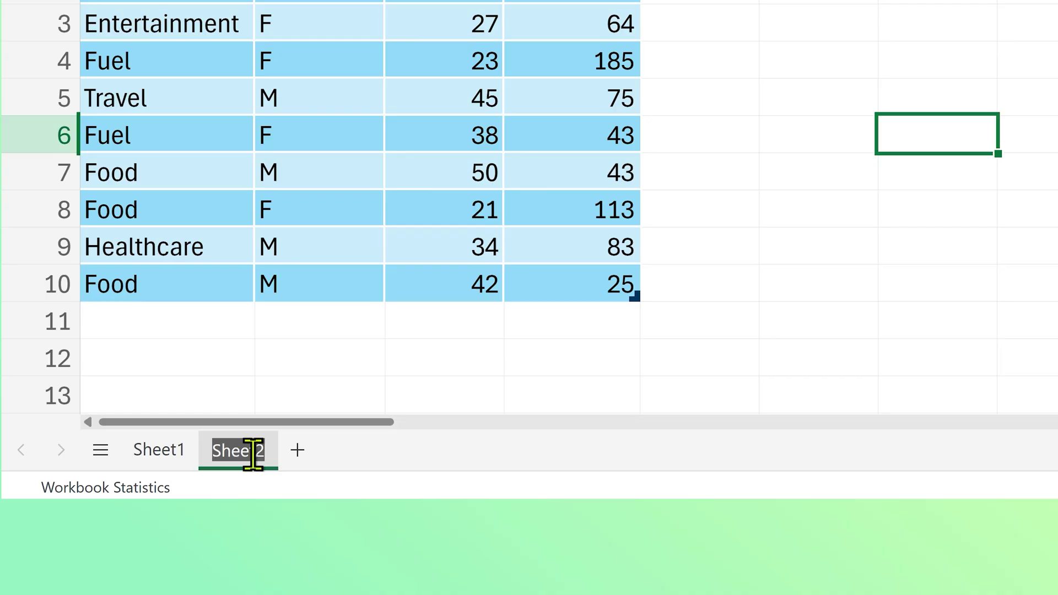
- Rename Sheet2 as "just type and press enter"
text(j)
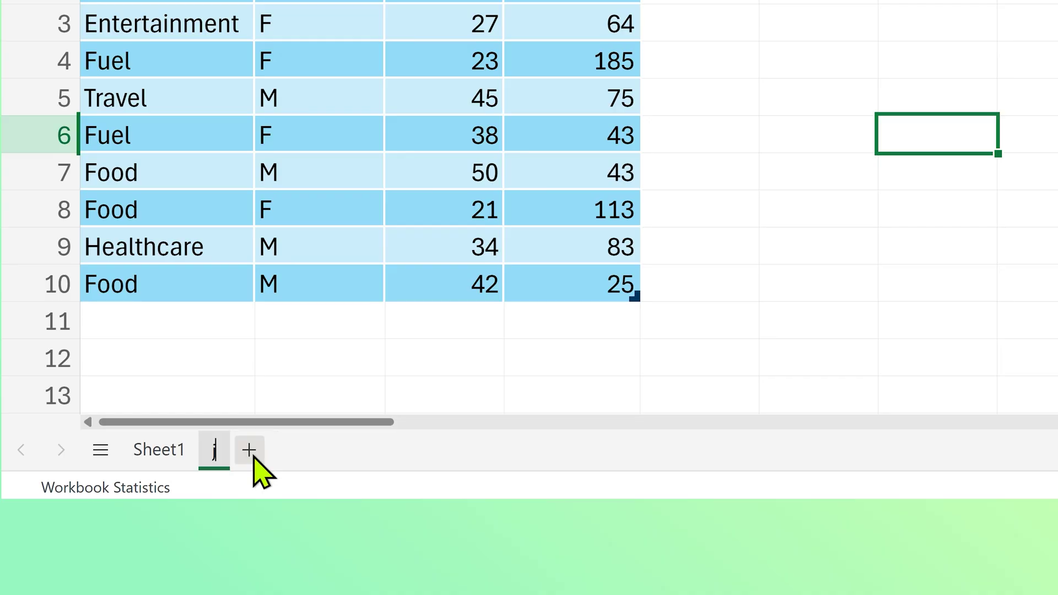
text(ust type and press enter)
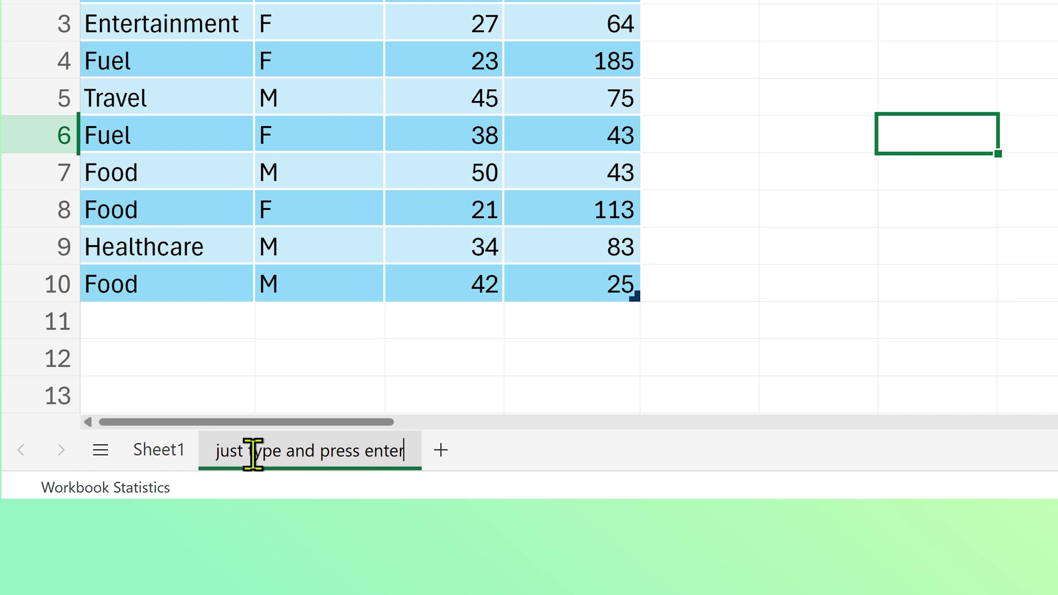
key(Return)
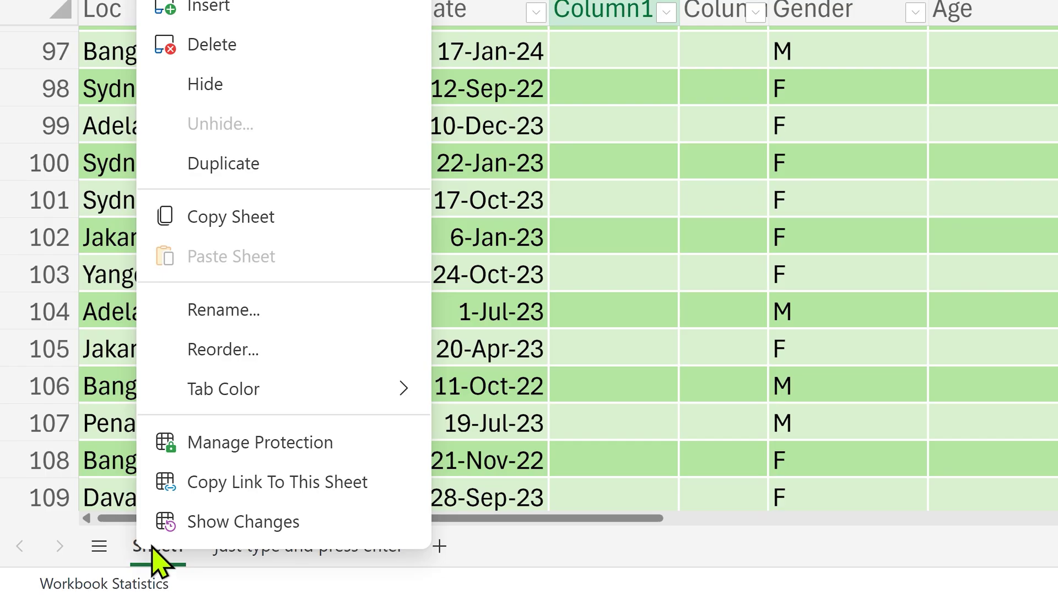
- Review the option for copying a link to Sheet1 and the sharing options for the whole workbook
click(256, 482)
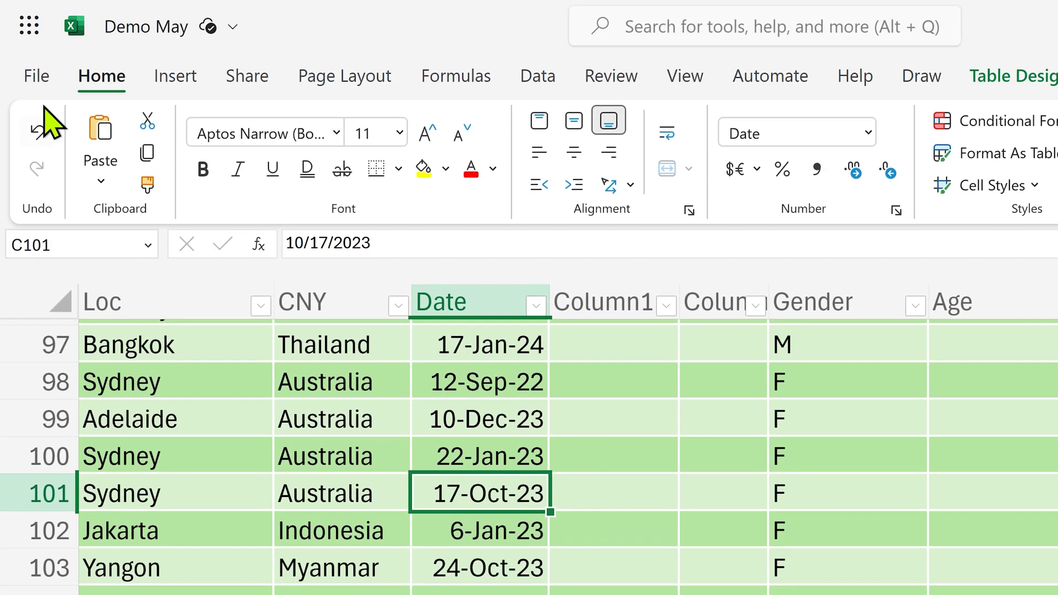
click(39, 77)
click(88, 439)
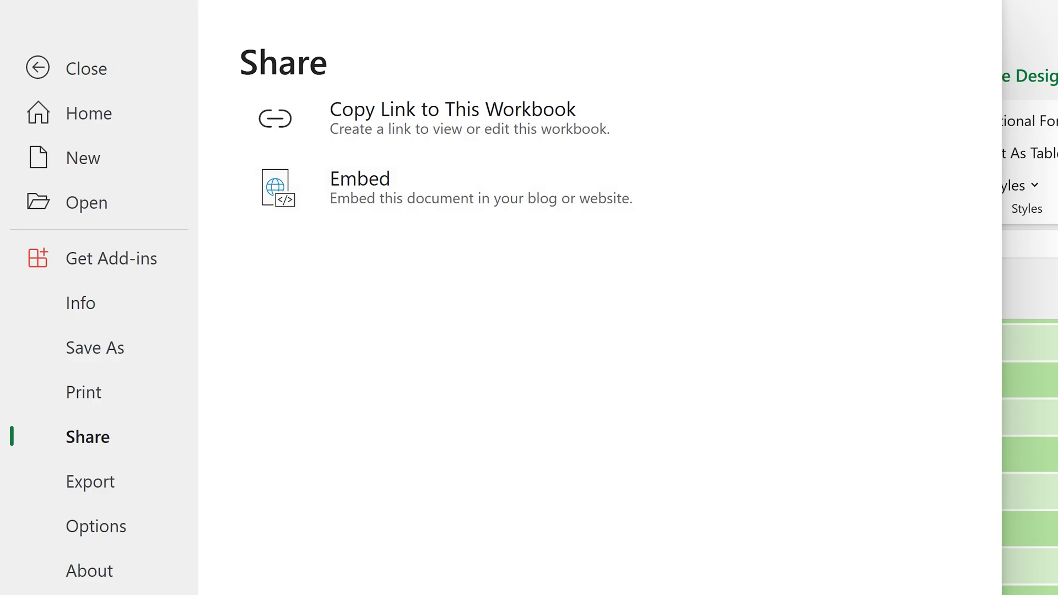
key(Escape)
- Copy the link to Sheet1 and inspect the pasted Demo May link in the other workbook
key(shift+F10)
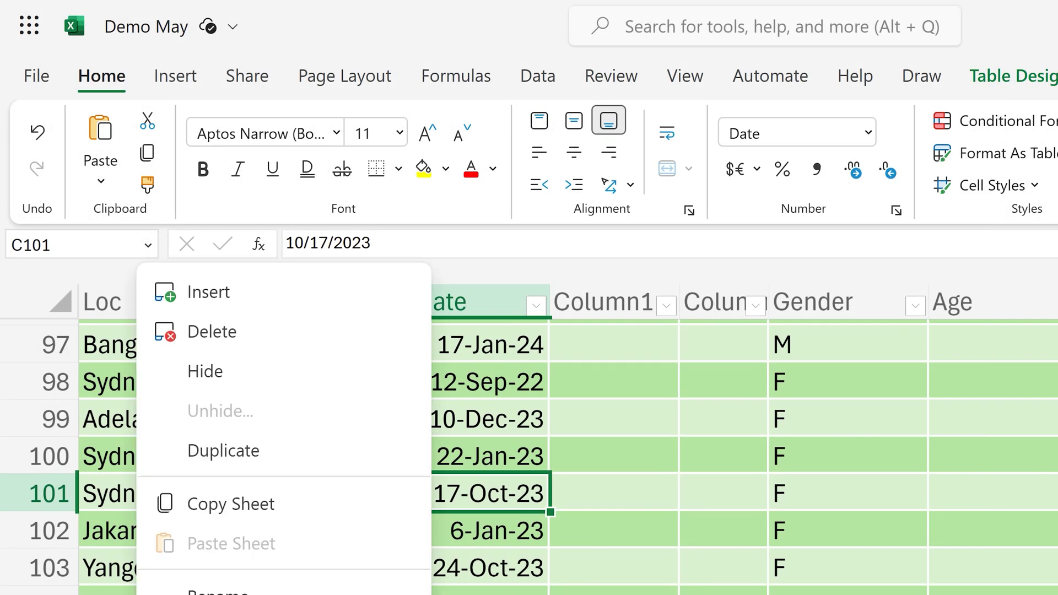
key(Return)
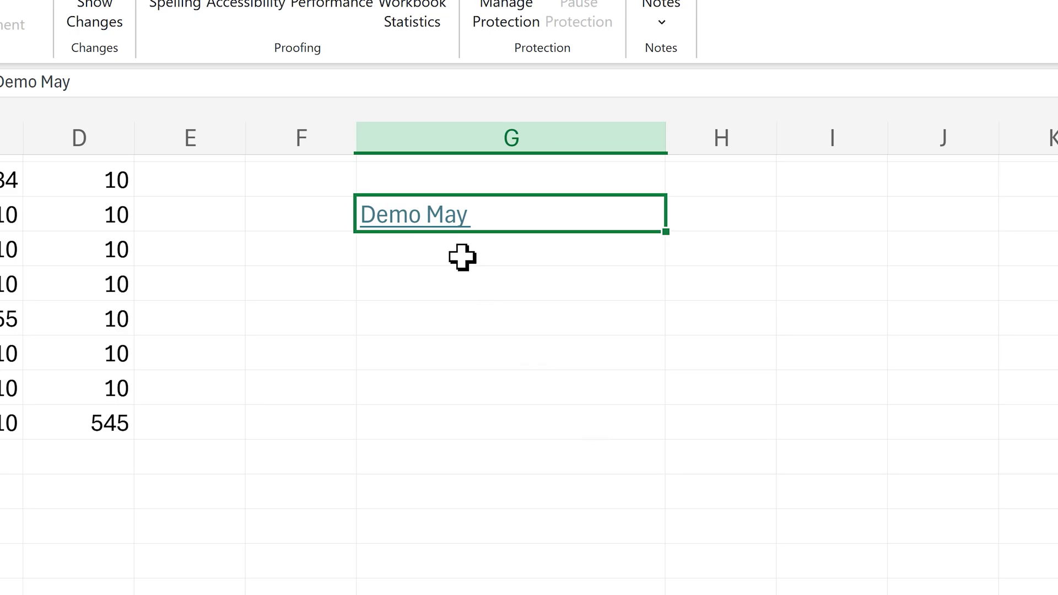
mouse_move(441, 215)
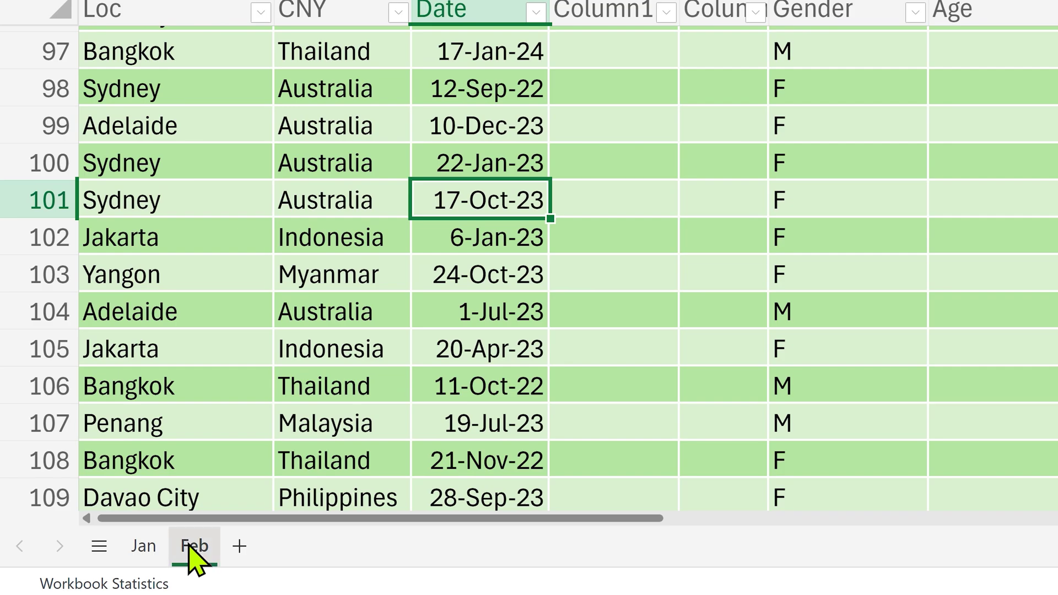
- Copy the Feb sheet and paste the copy directly after the Jan sheet
right_click(190, 546)
click(251, 210)
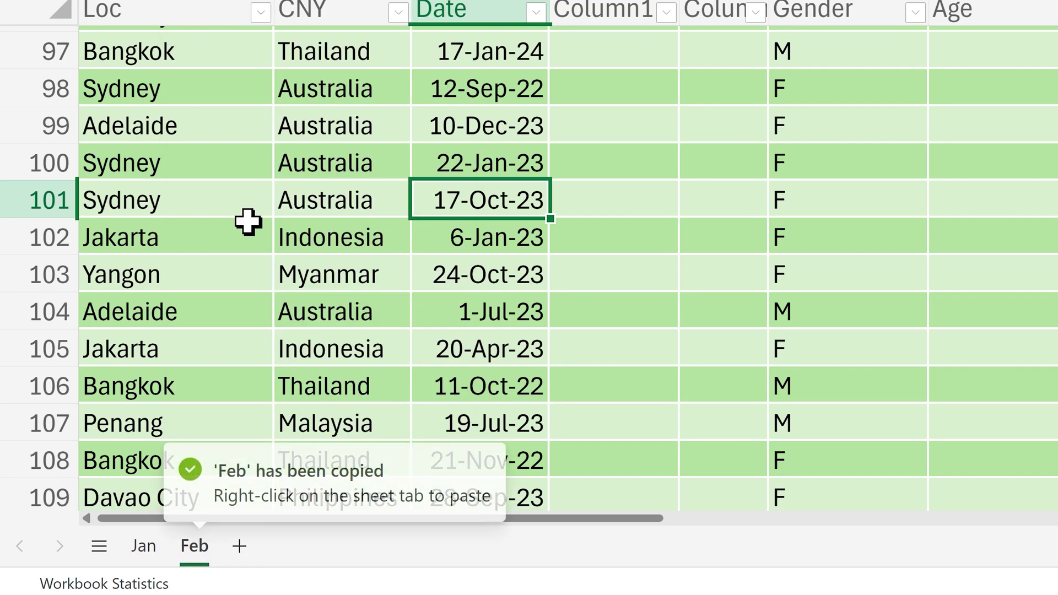
right_click(138, 547)
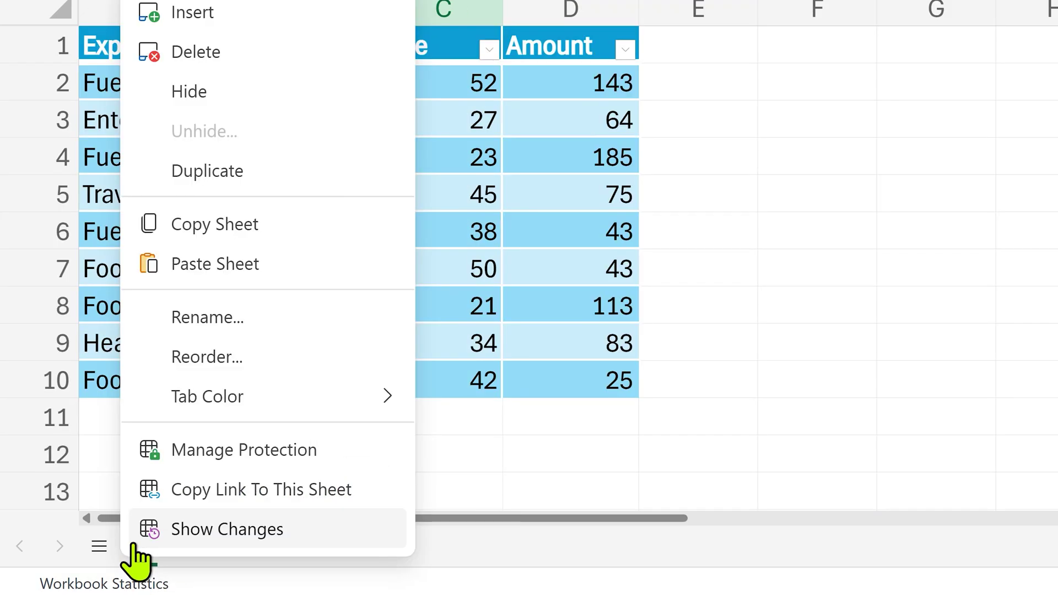
click(193, 273)
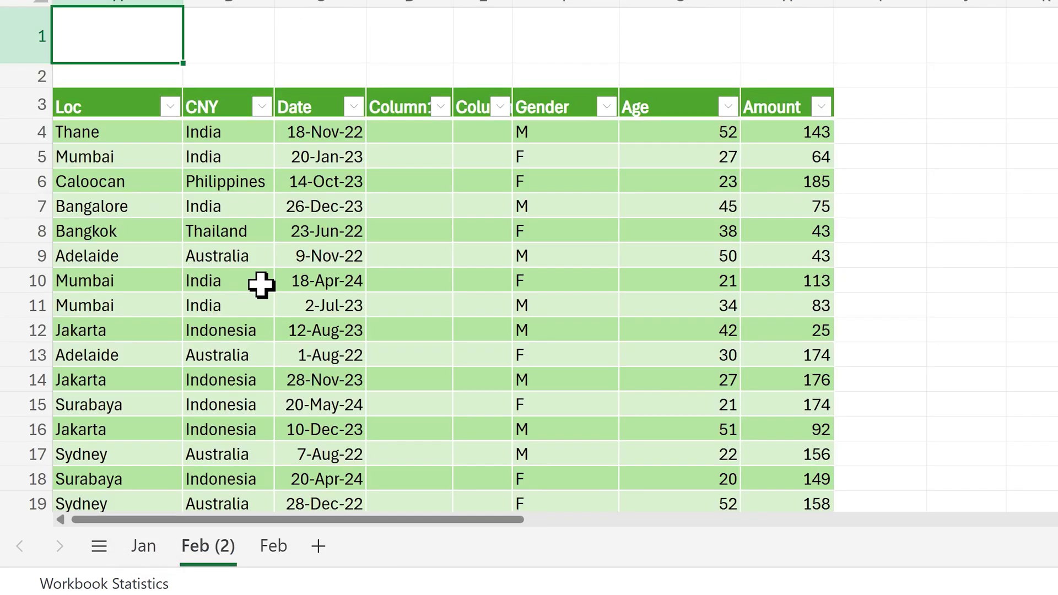
- Try to undo the pasting of the copied Feb sheet
click(353, 299)
key(ctrl+z)
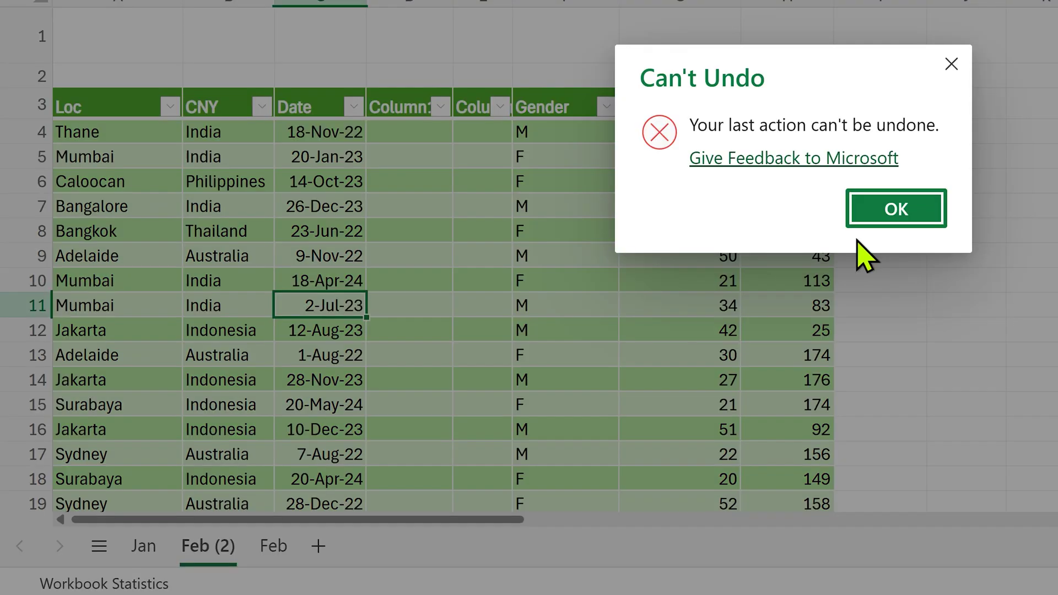
click(860, 223)
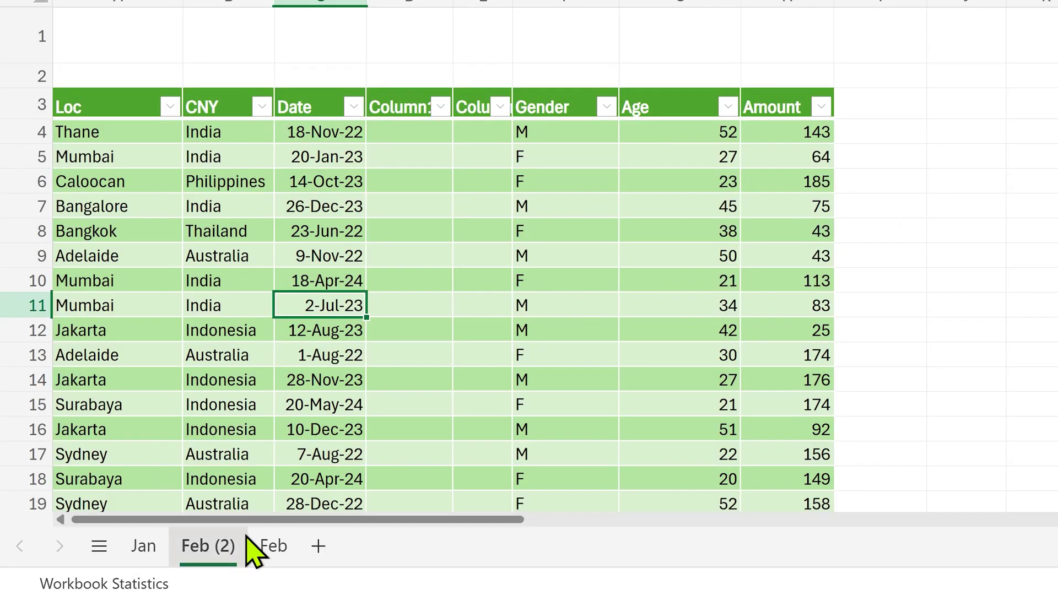
- Compare the original Feb sheet with its pasted copy, ending on Feb (2)
click(275, 554)
click(219, 557)
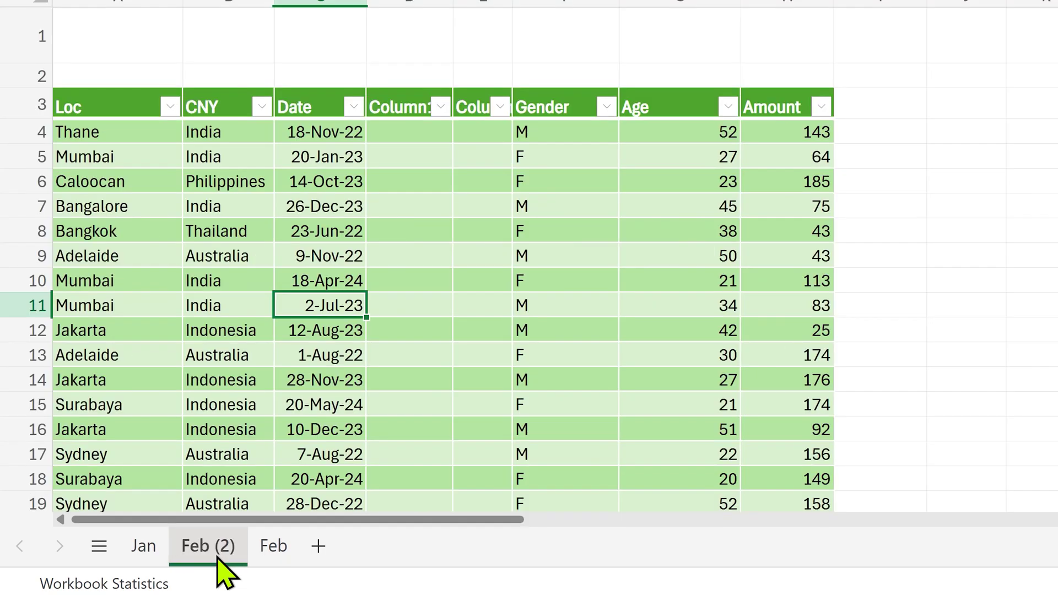